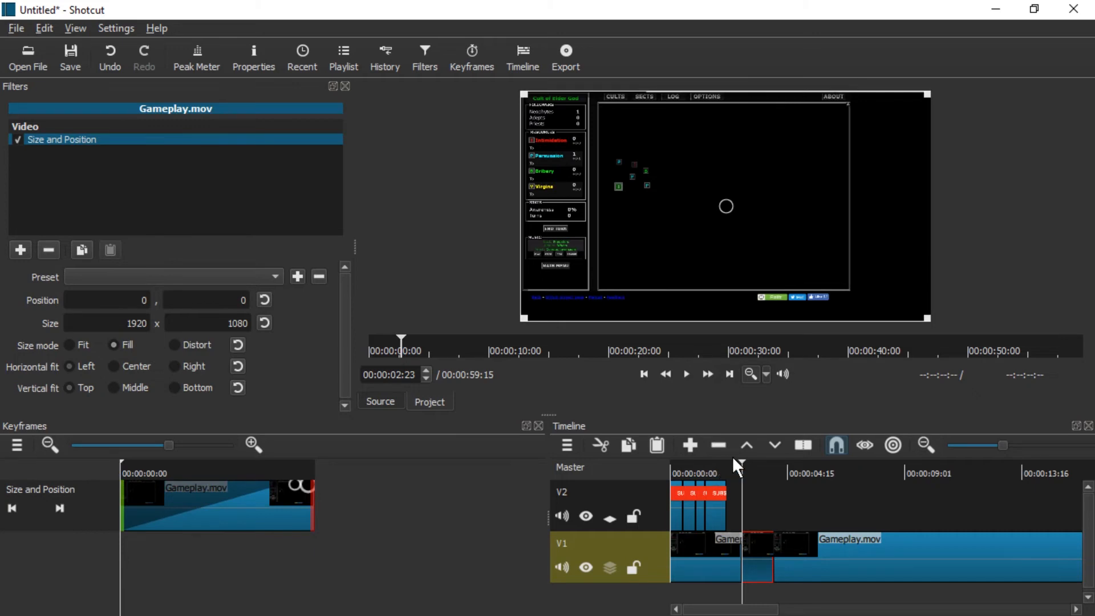
- Undo the last change and play back the zoomed section of the gameplay clip near the timeline's beginning
left_click(737, 466)
key("ctrl+z")
key("space")
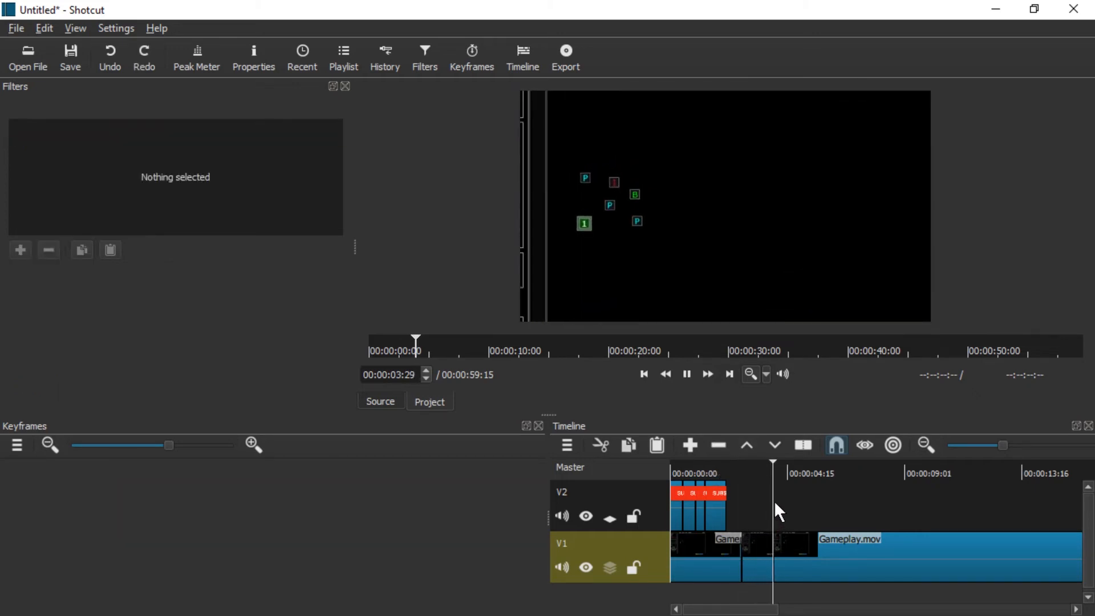
key("space")
- Split the gameplay clip on track V1 at 00:00:35:01
scroll(787, 531, "down", 3)
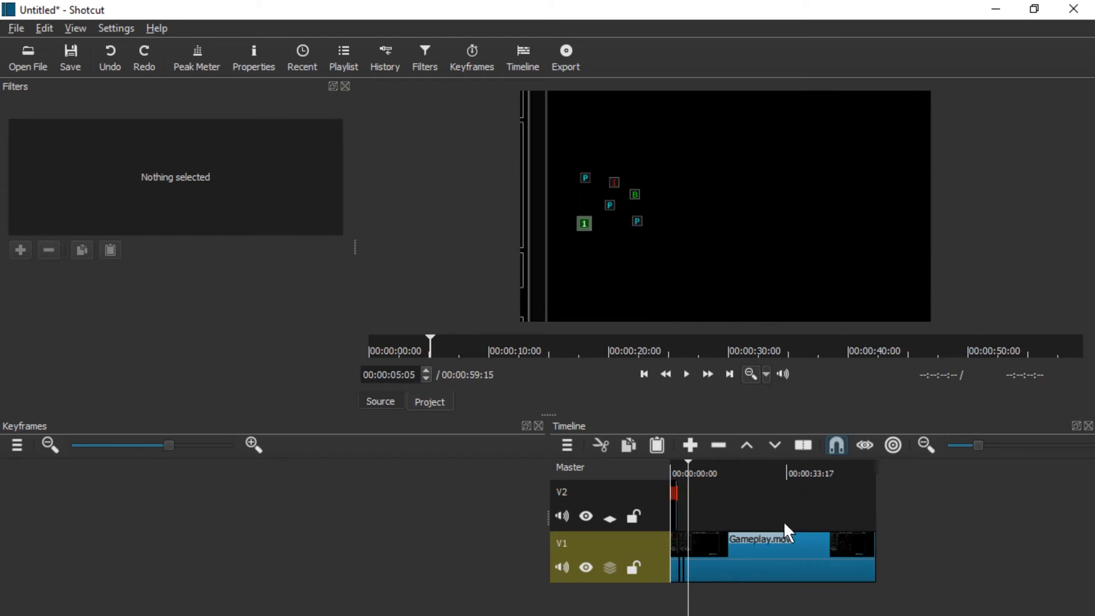
left_click_drag(857, 475, 924, 474)
scroll(815, 499, "down", 3)
left_click_drag(711, 471, 792, 468)
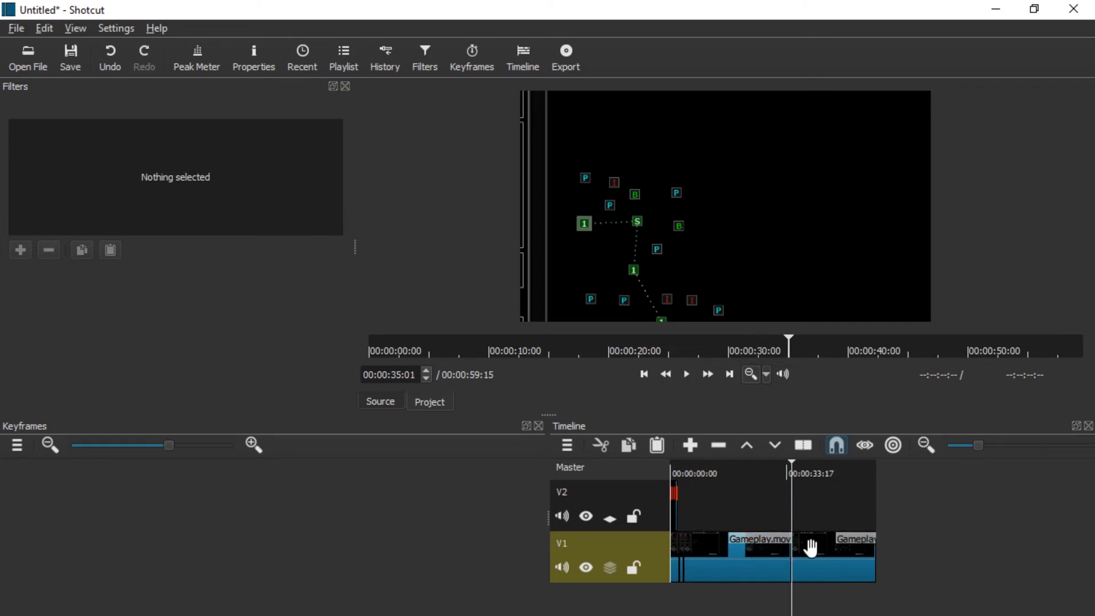
- Split the gameplay clip again at 00:00:37:12 to isolate a short transition segment
scroll(813, 542, "up", 2)
left_click_drag(793, 613, 895, 612)
left_click(837, 472)
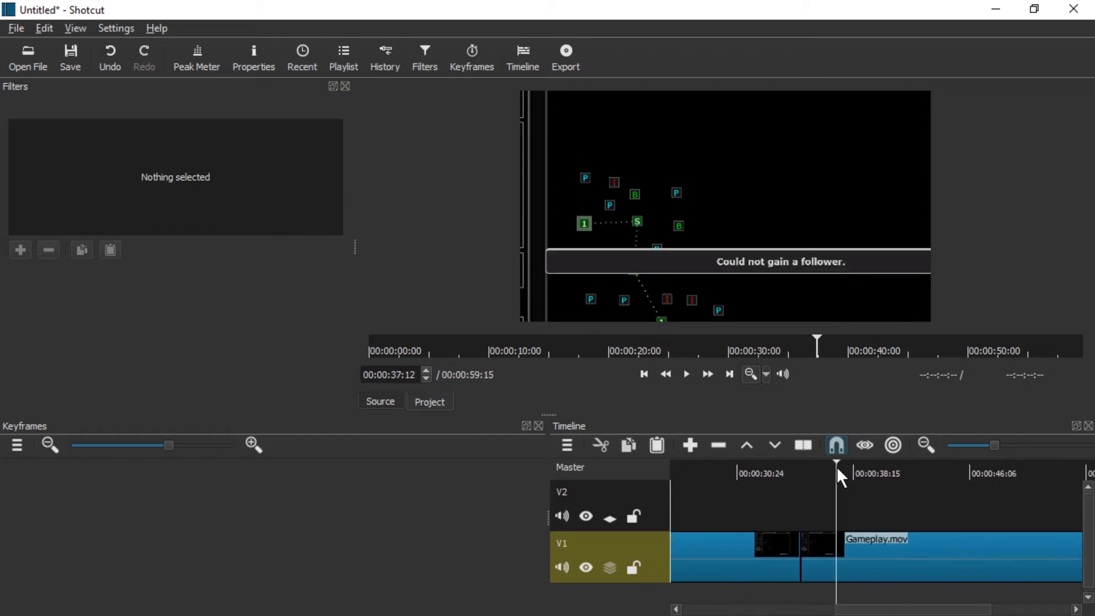
- Set the last gameplay segment's Size and Position filter to width 3500 and reposition the picture to -700, -558
left_click(871, 473)
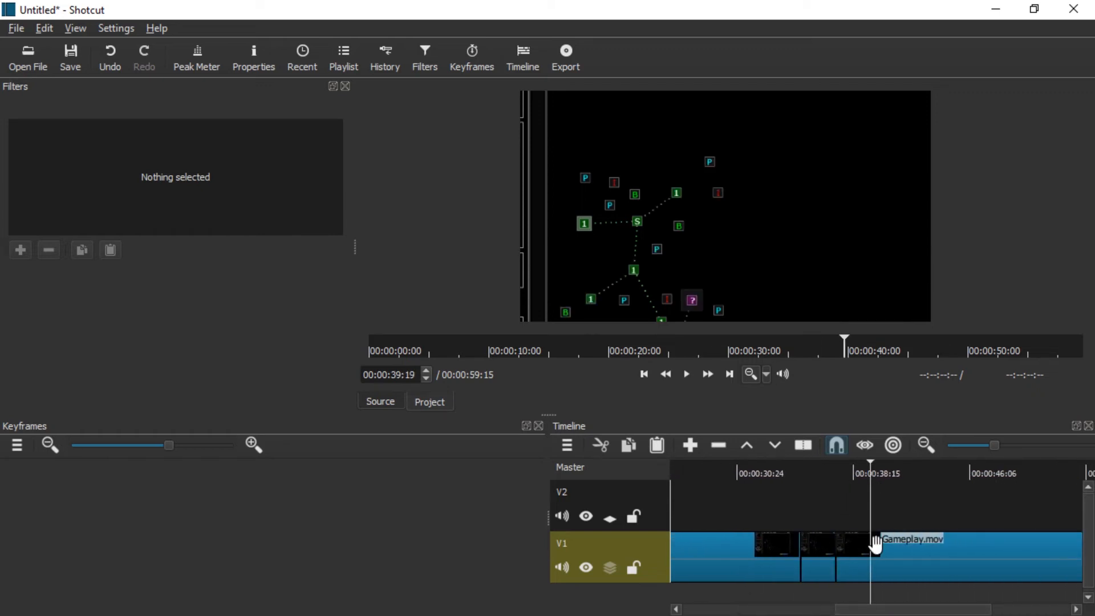
left_click(875, 542)
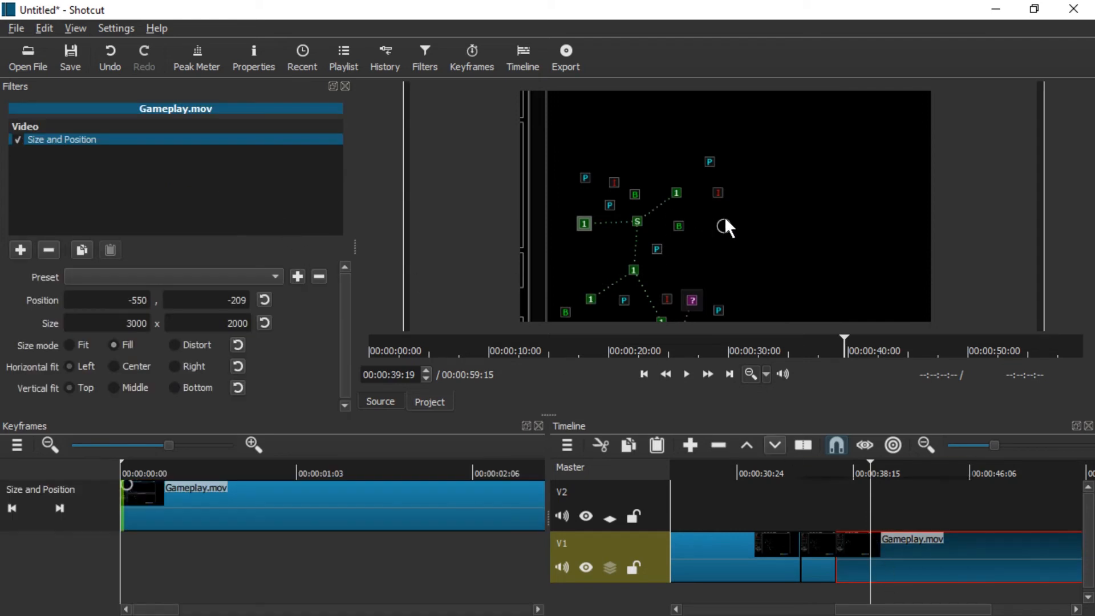
left_click_drag(721, 223, 711, 186)
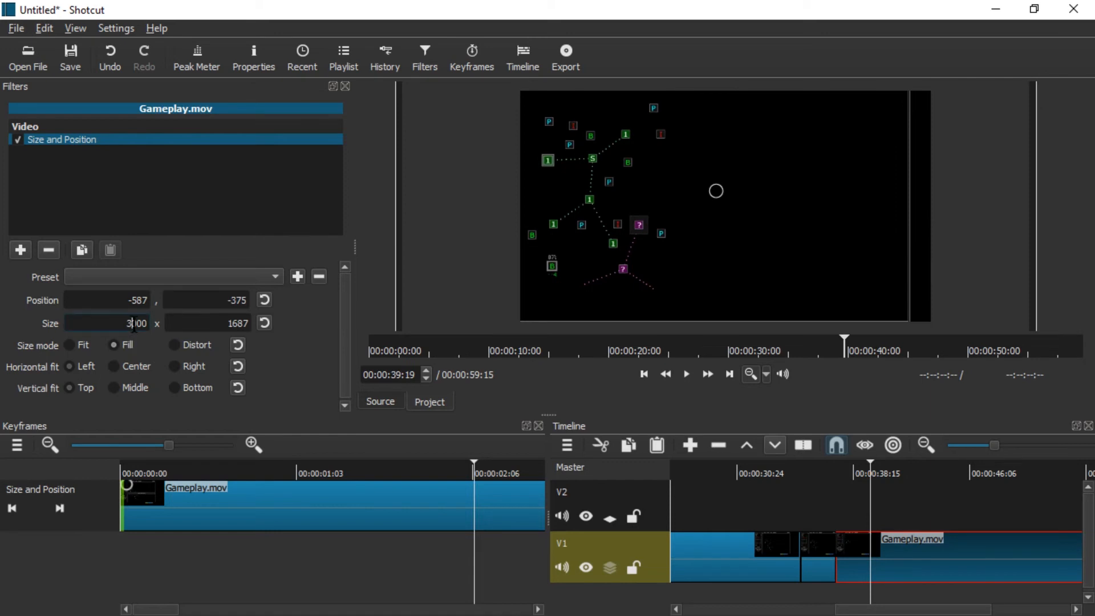
key("BackSpace")
type("5")
key("Return")
left_click_drag(741, 142, 738, 168)
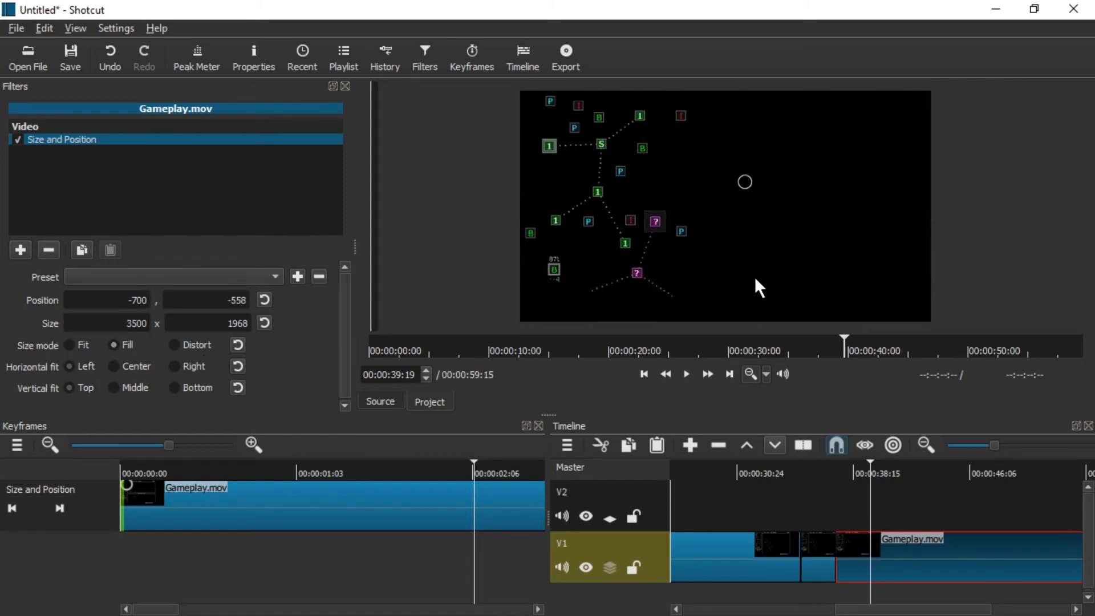
- Play back the timeline from before the transition segment into the reframed last gameplay segment
left_click(779, 474)
key("space")
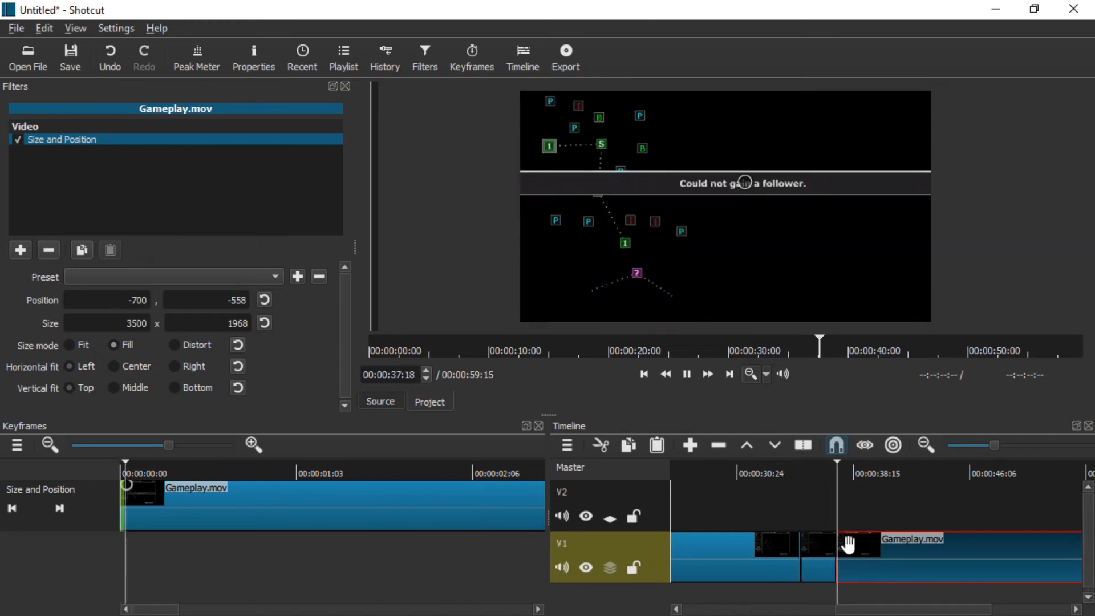
left_click(847, 474)
left_click(840, 472)
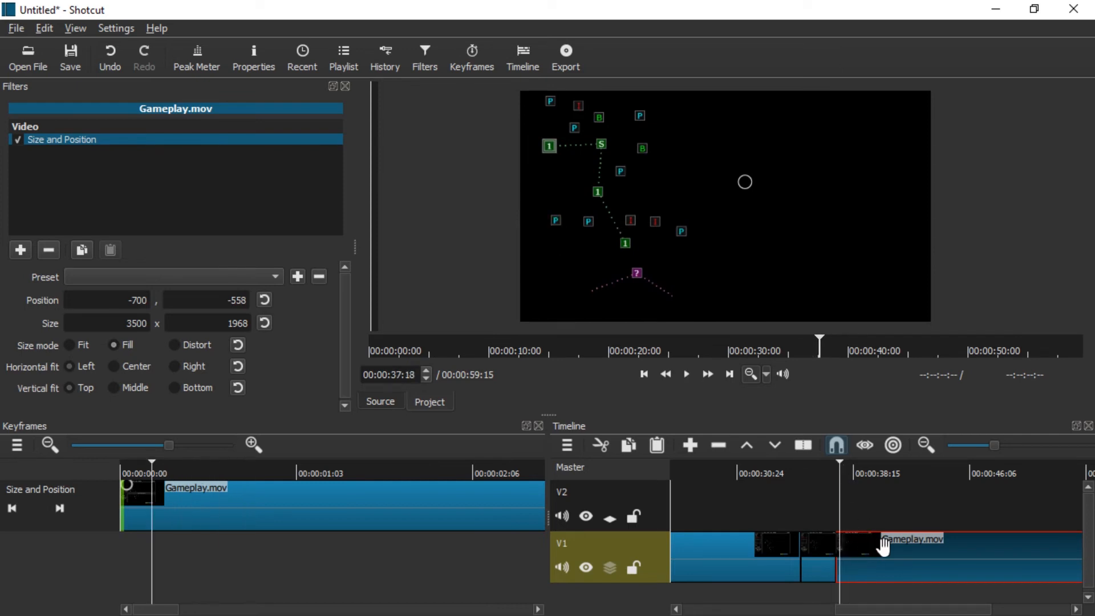
- Stretch the Size and Position filter's end animation across the full length of the short segment between the two cuts
left_click(824, 550)
scroll(824, 550, "up", 1)
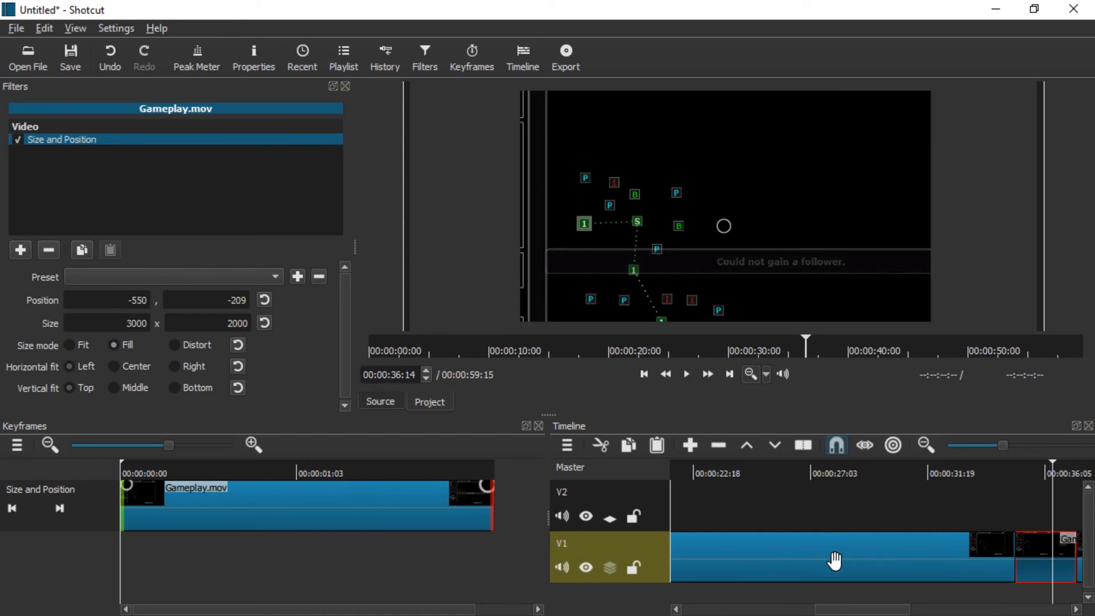
left_click_drag(844, 610, 893, 611)
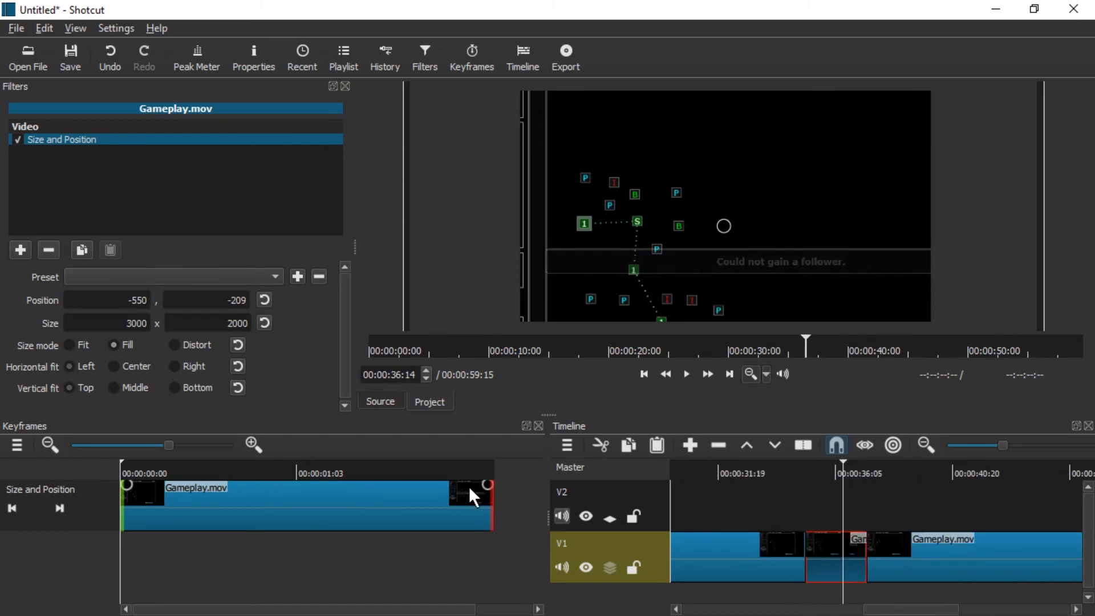
left_click_drag(845, 481, 858, 481)
left_click_drag(488, 485, 128, 509)
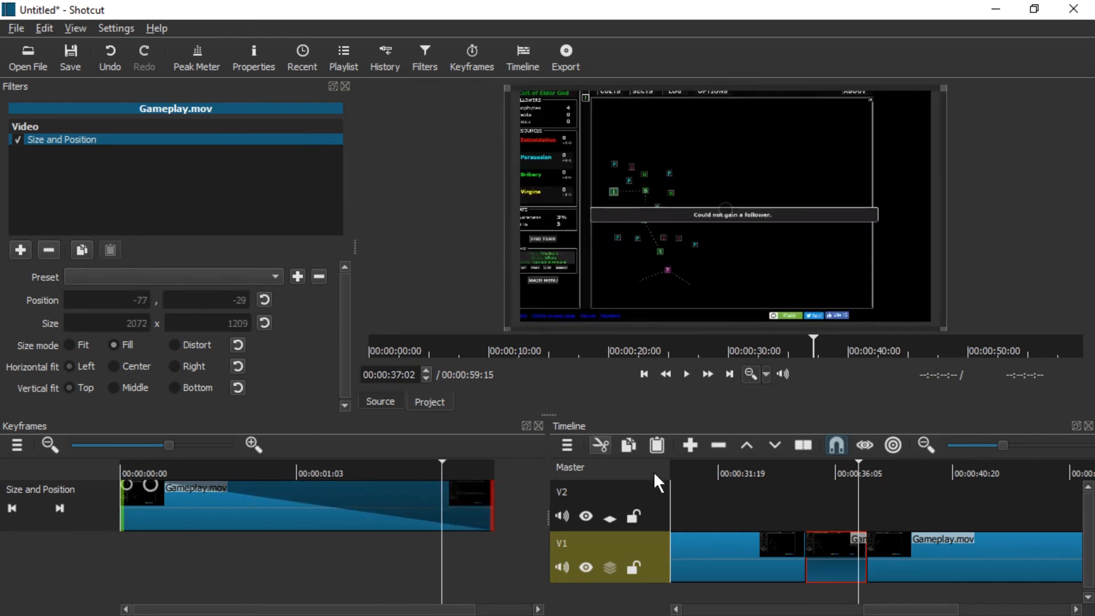
- Play back the short segment to check its new size animation
left_click_drag(810, 475, 758, 482)
key("space")
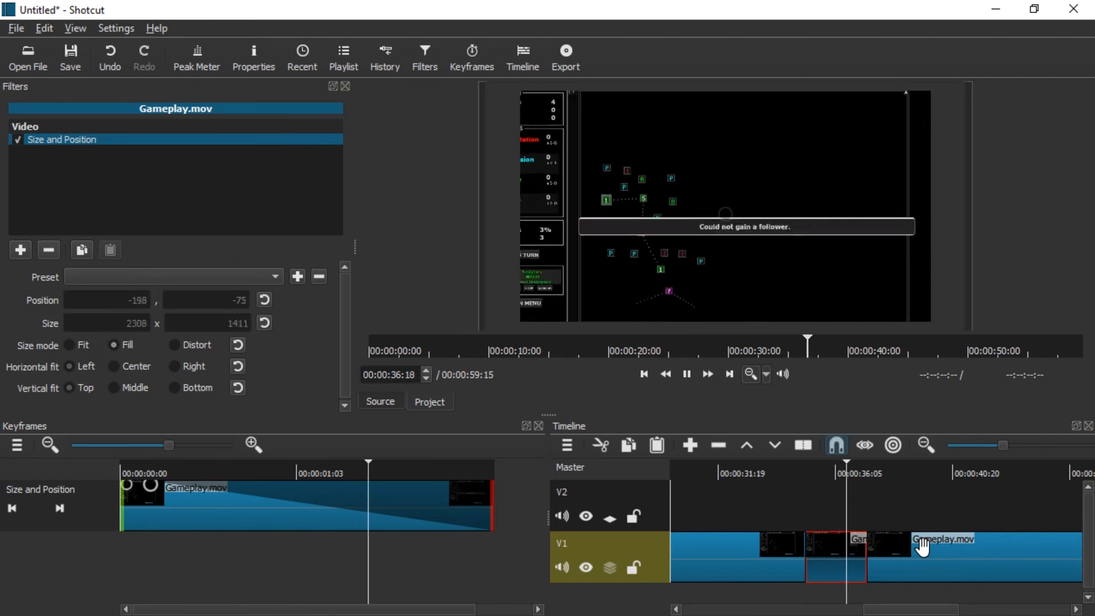
key("space")
- Copy the last segment's position, -700, -558, into the end of the short segment's Size and Position animation
left_click(936, 556)
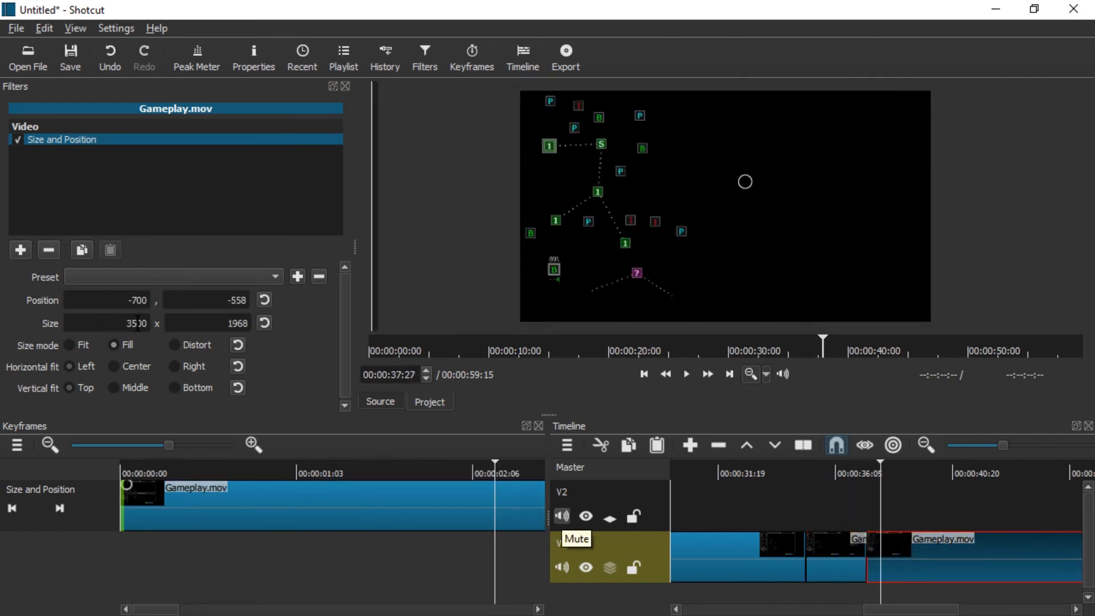
double_click(130, 301)
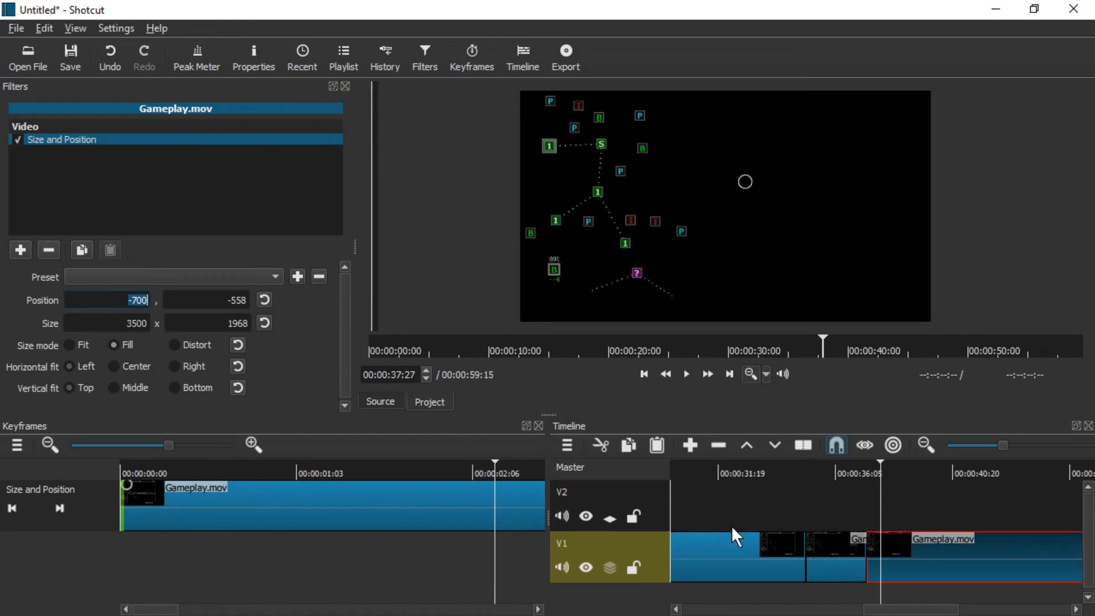
left_click(839, 544)
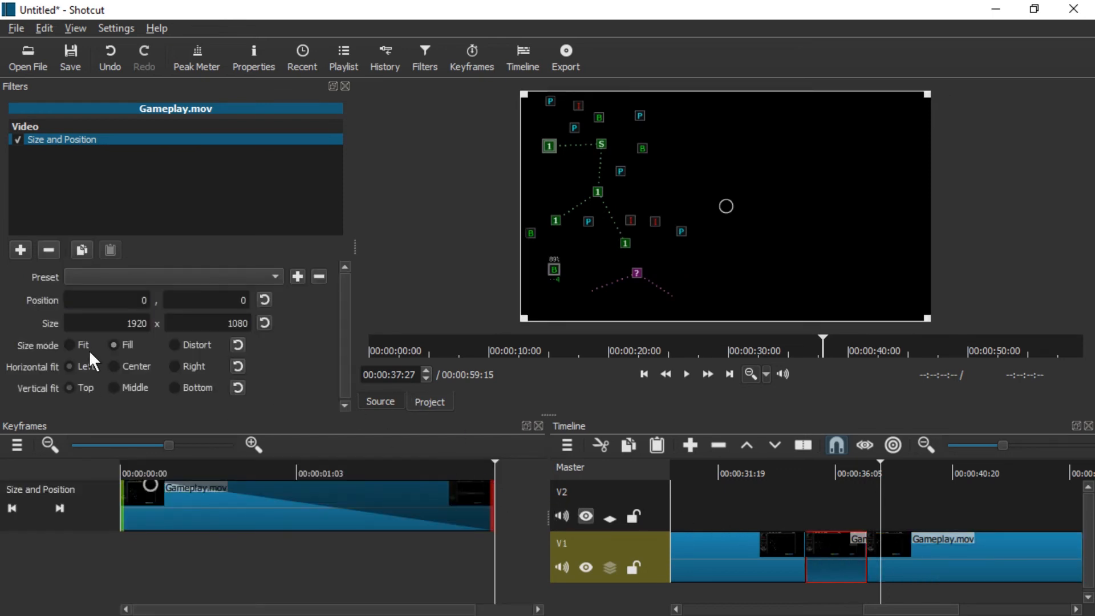
left_click(495, 469)
double_click(222, 299)
left_click(821, 538)
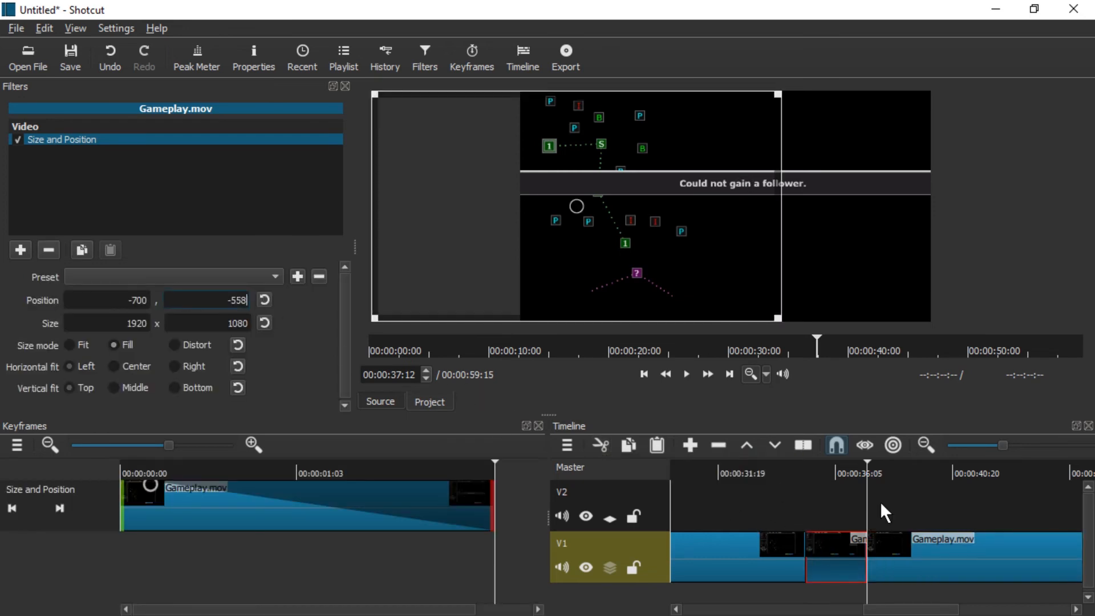
- Copy the last segment's size, 3500 x 1968, into the end of the short segment's animation
left_click(963, 546)
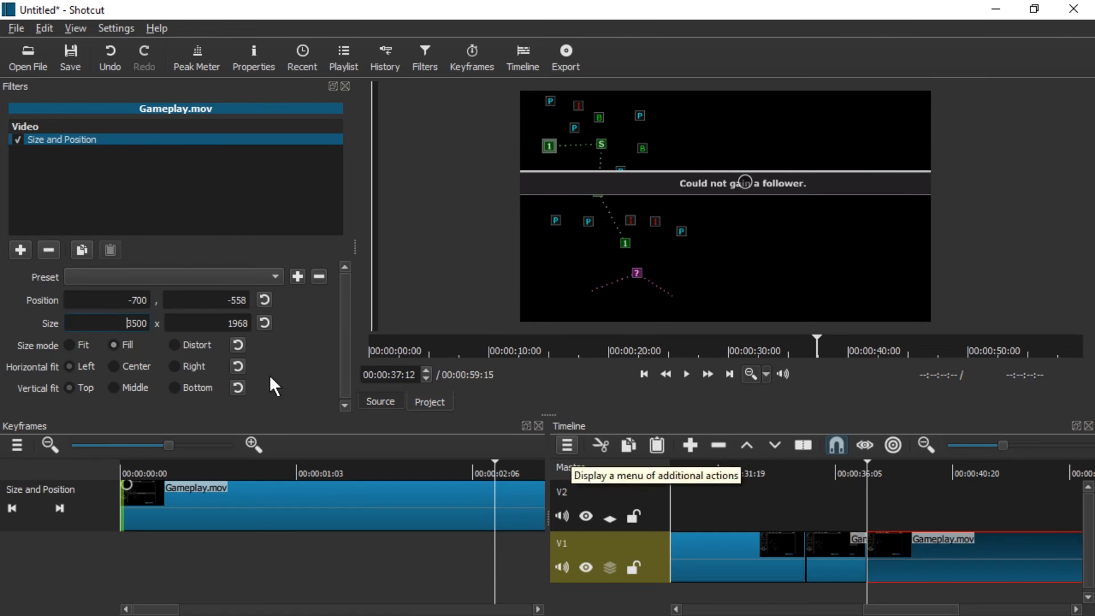
left_click(839, 547)
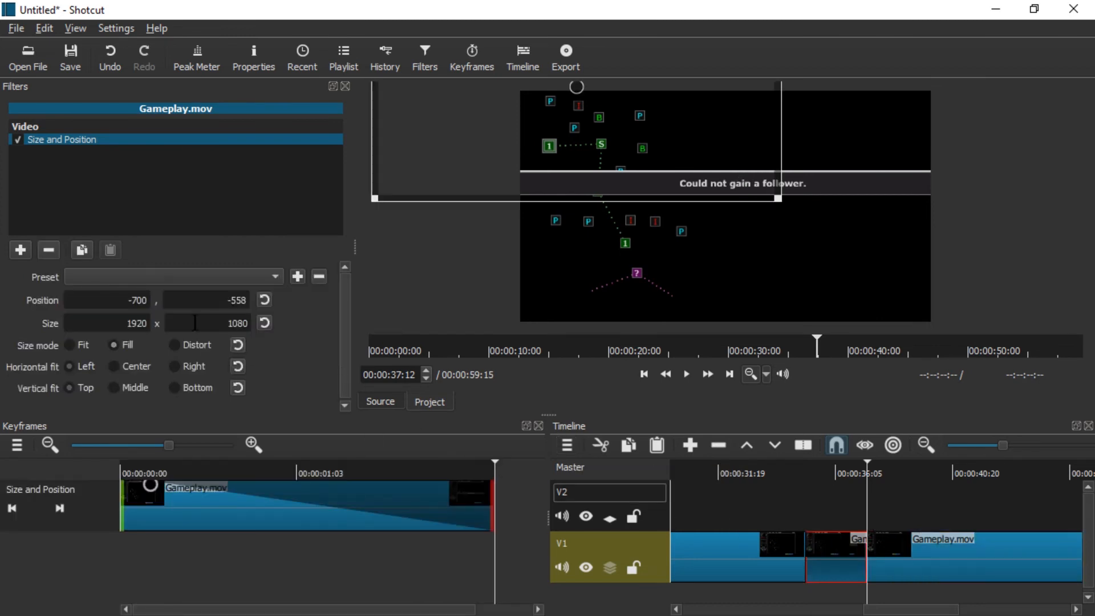
left_click(999, 567)
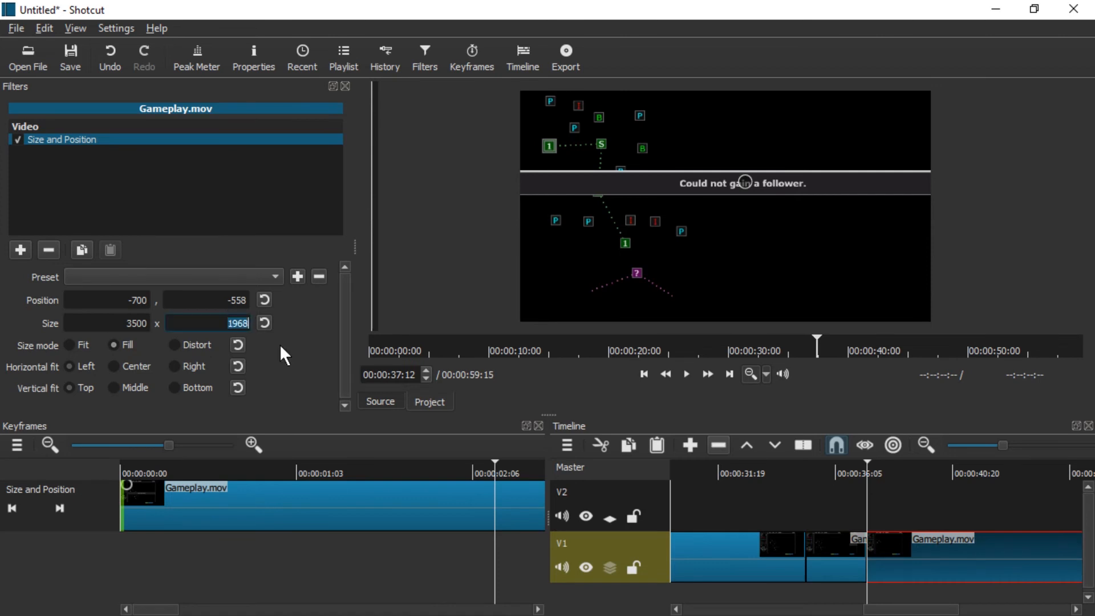
left_click(828, 554)
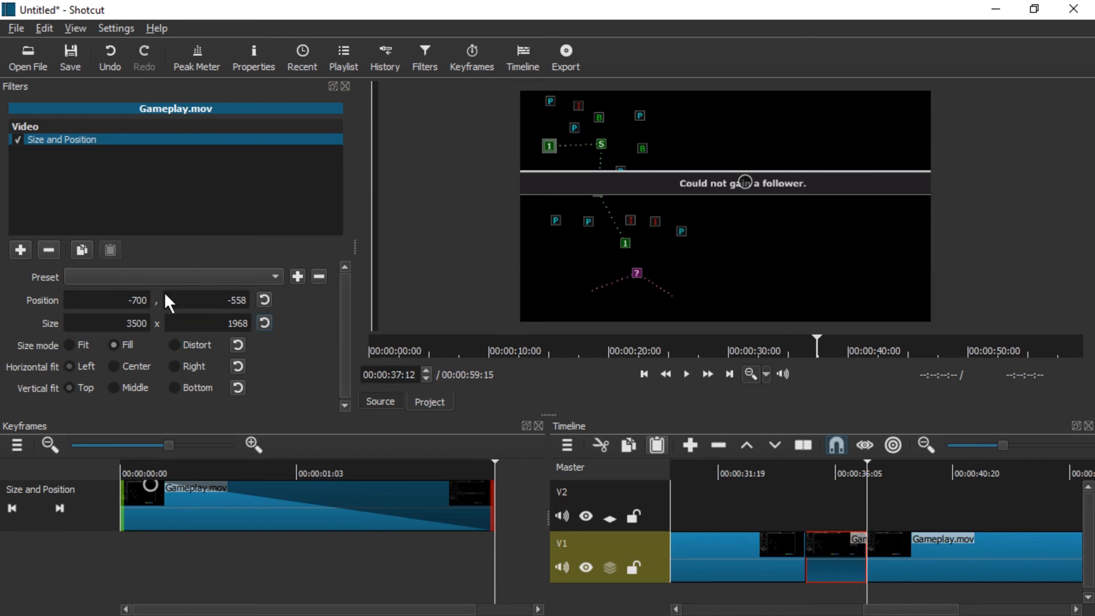
- Set the short segment's animation start position to -550, -209, matching the preceding gameplay segment
left_click(847, 469)
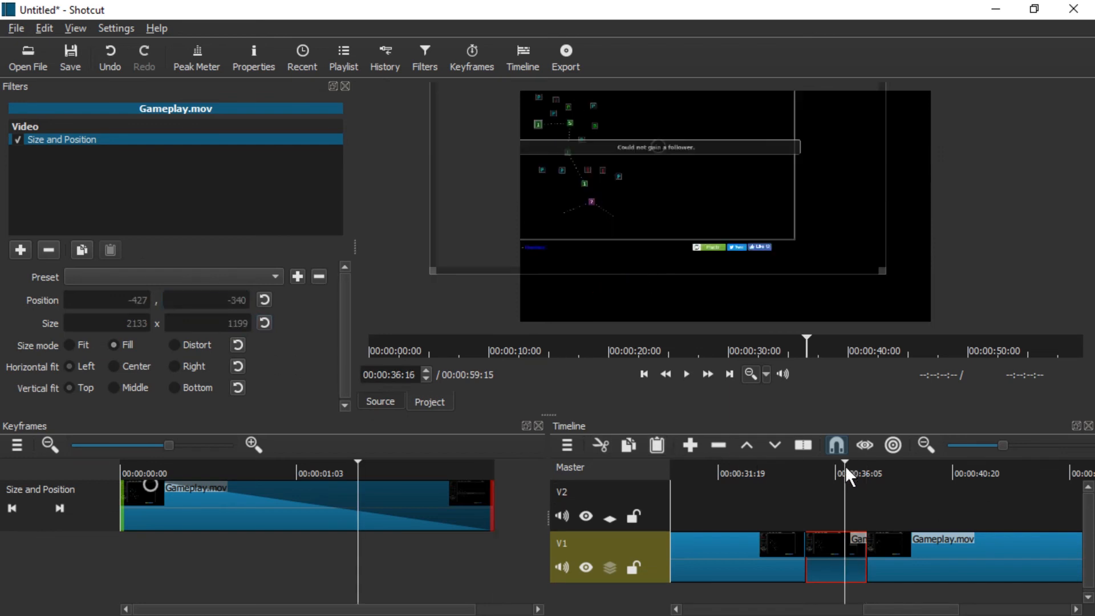
left_click_drag(846, 465, 793, 479)
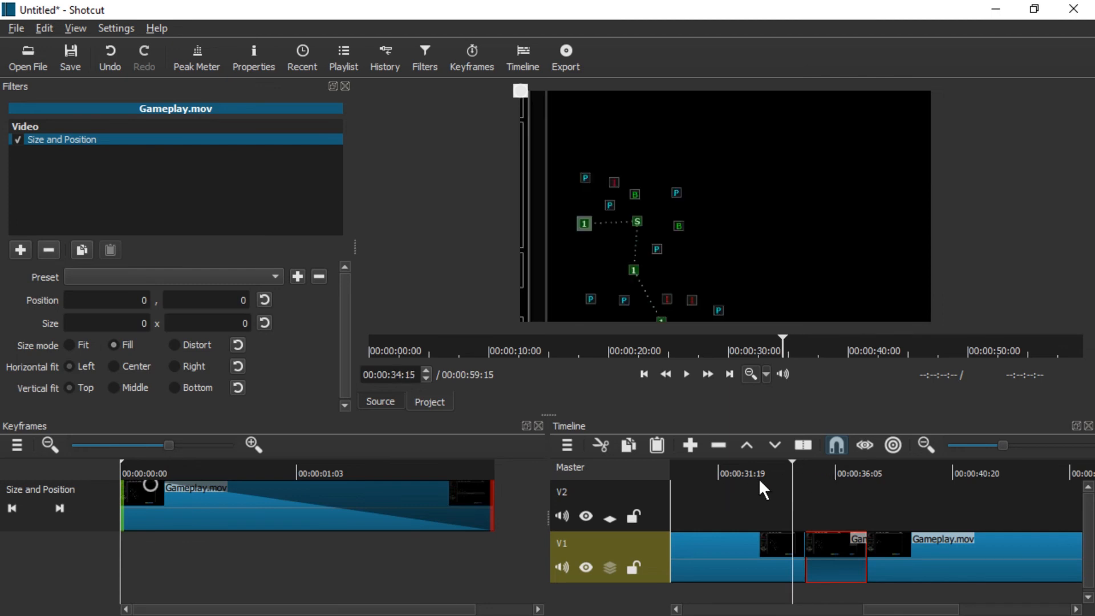
left_click(789, 558)
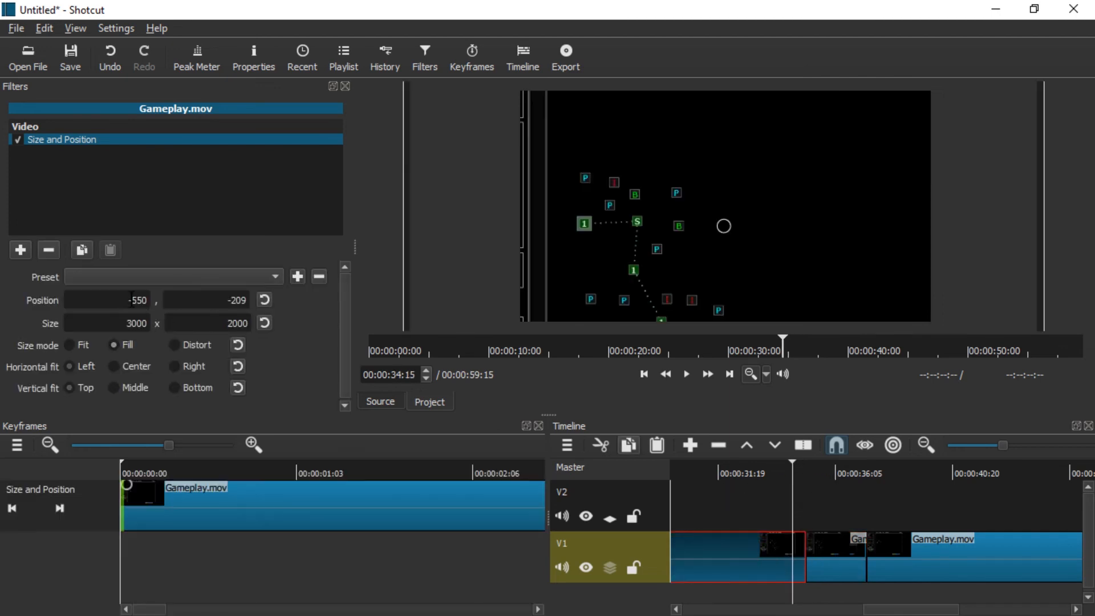
left_click(817, 469)
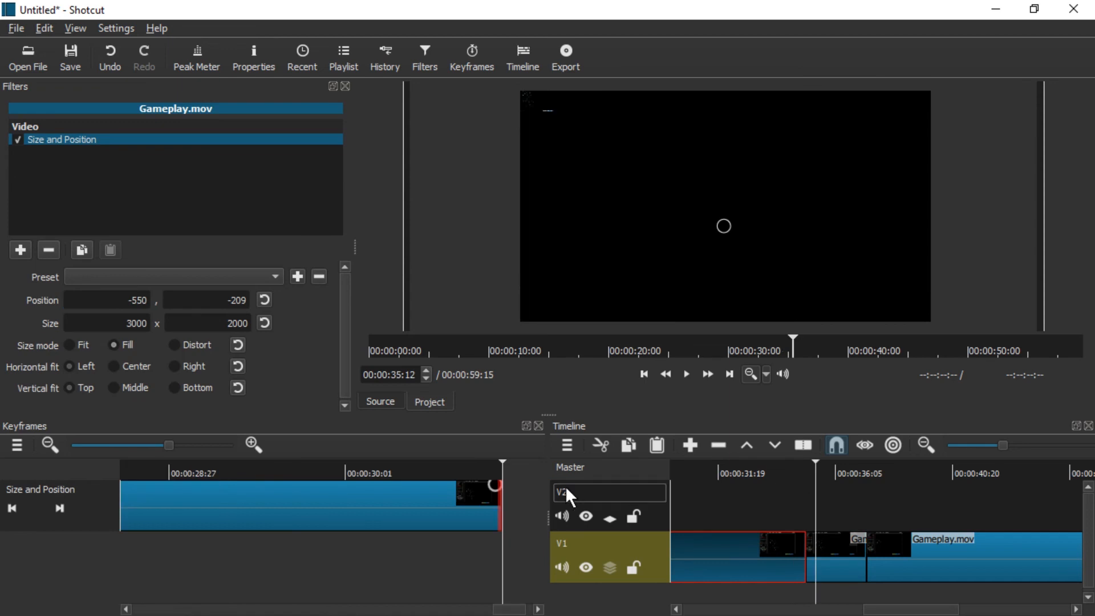
left_click(834, 543)
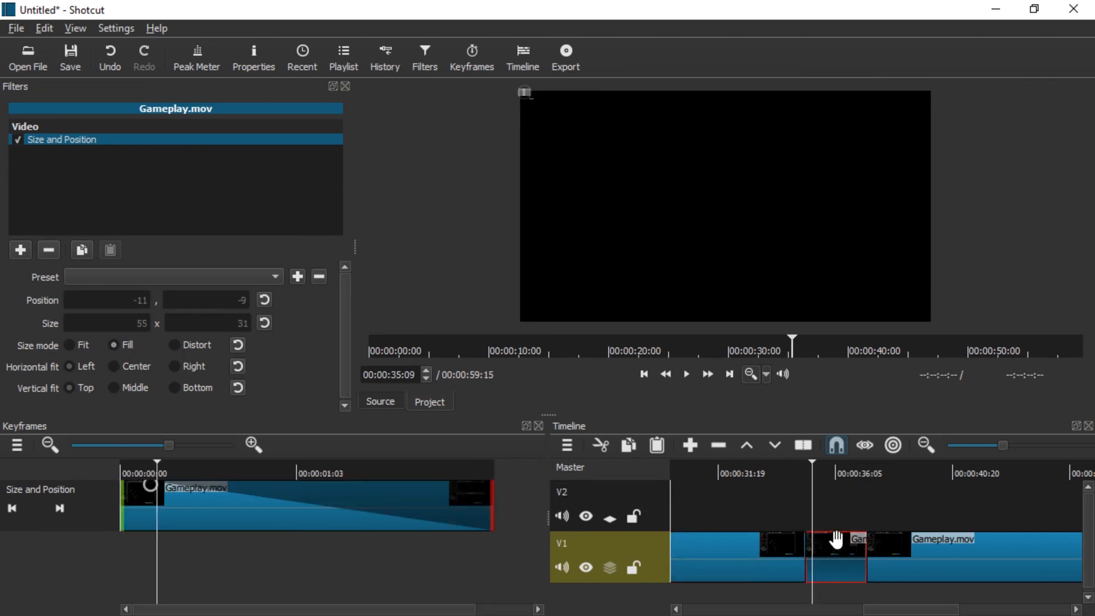
left_click_drag(167, 472, 115, 474)
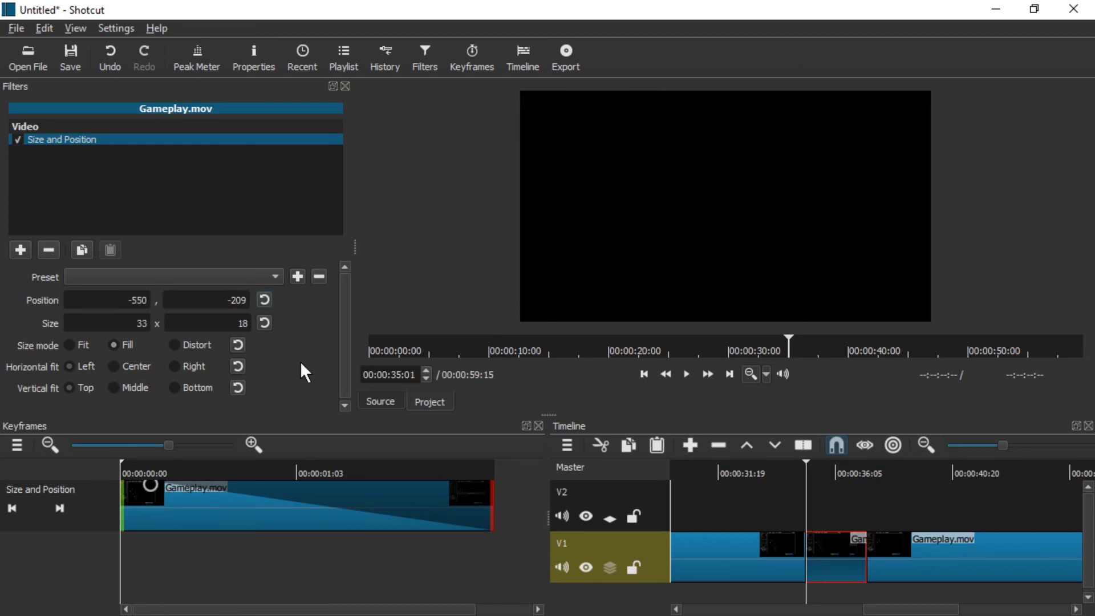
- Set the short segment's animation start size to 3000 x 2000, matching the preceding gameplay segment
left_click(734, 546)
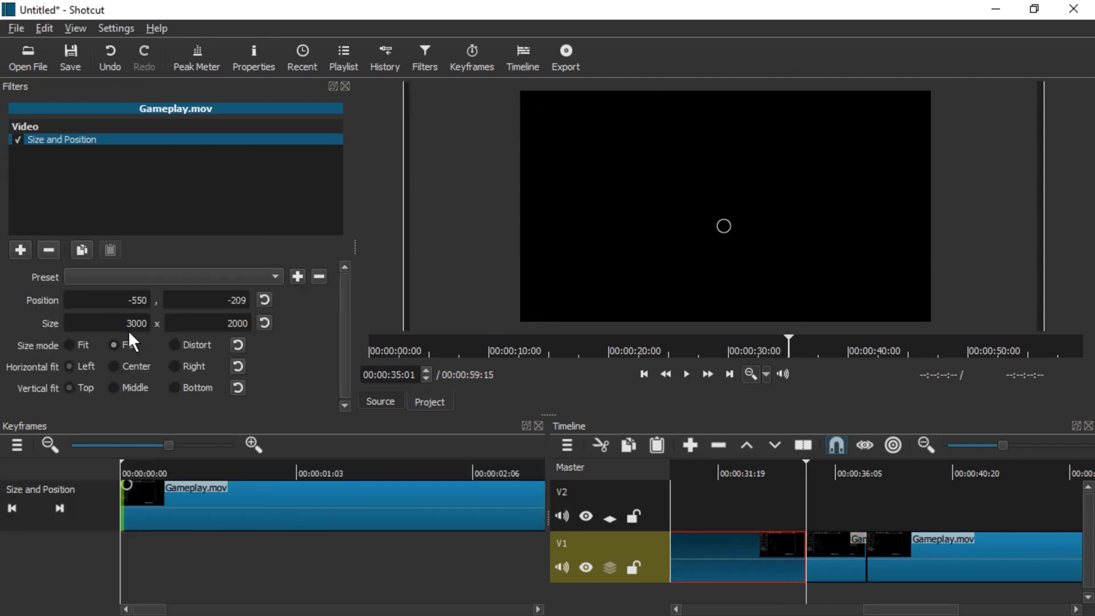
left_click(816, 541)
left_click(821, 544)
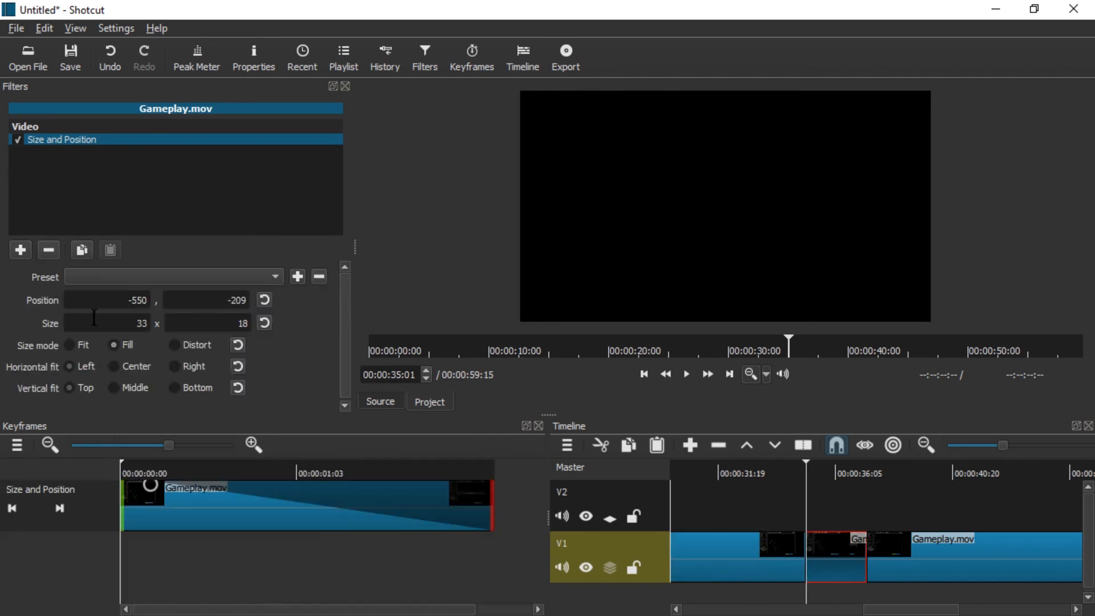
left_click(767, 560)
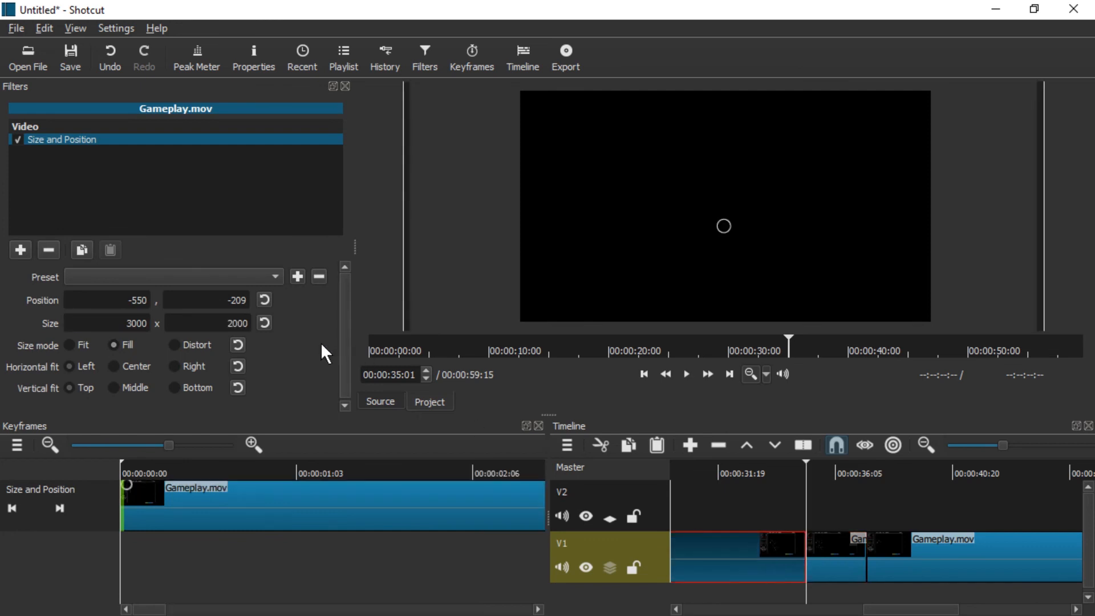
left_click(852, 558)
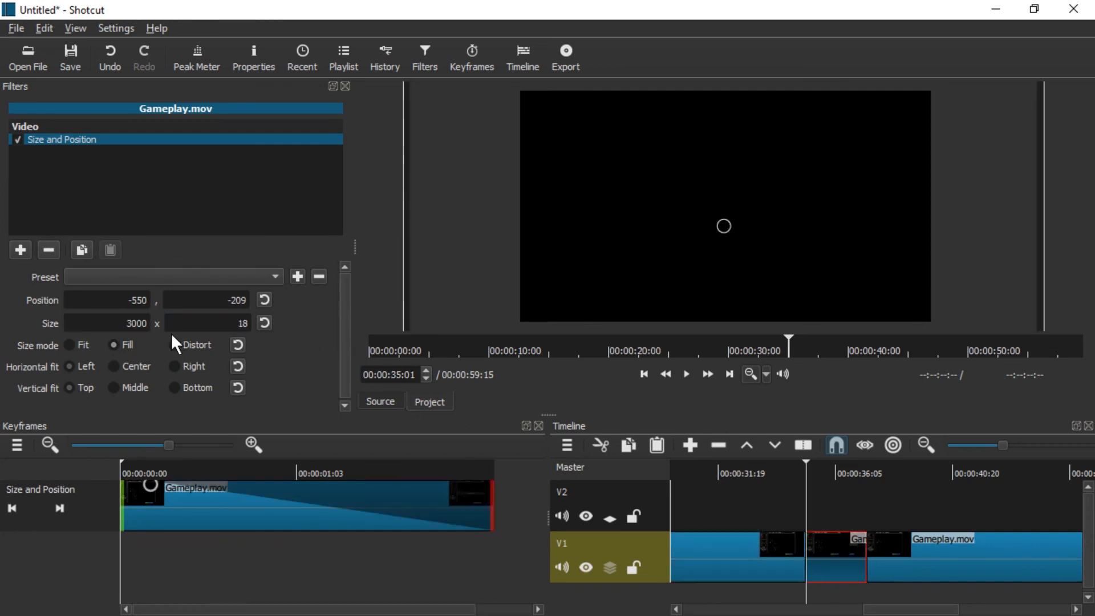
left_click(209, 324)
- Play back the finished transition from the preceding gameplay segment into the last one
left_click(791, 549)
left_click_drag(820, 469, 792, 467)
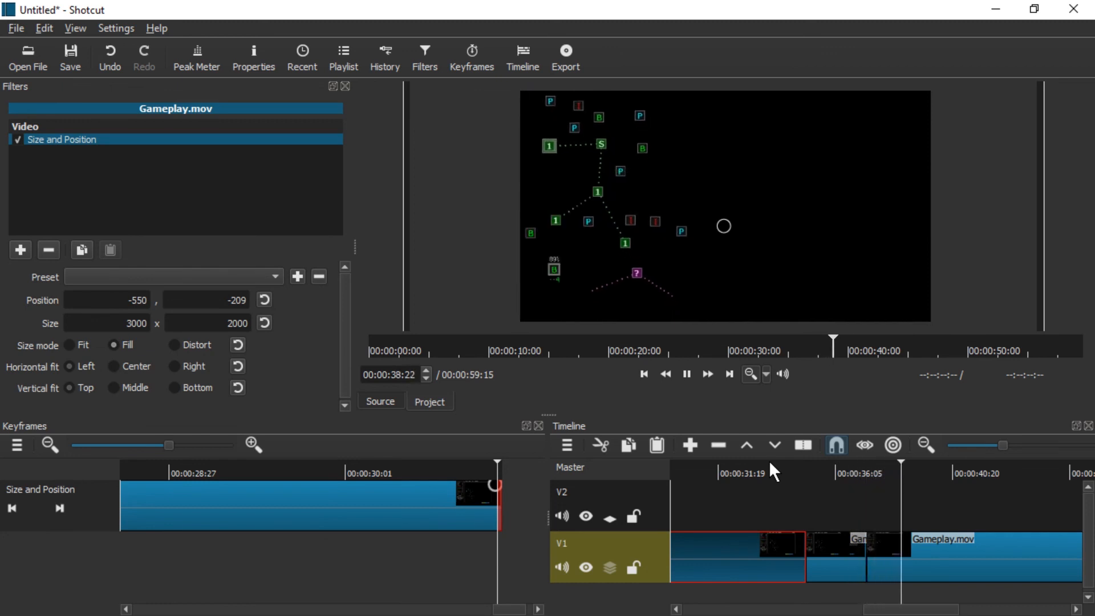
key("space")
left_click(906, 469)
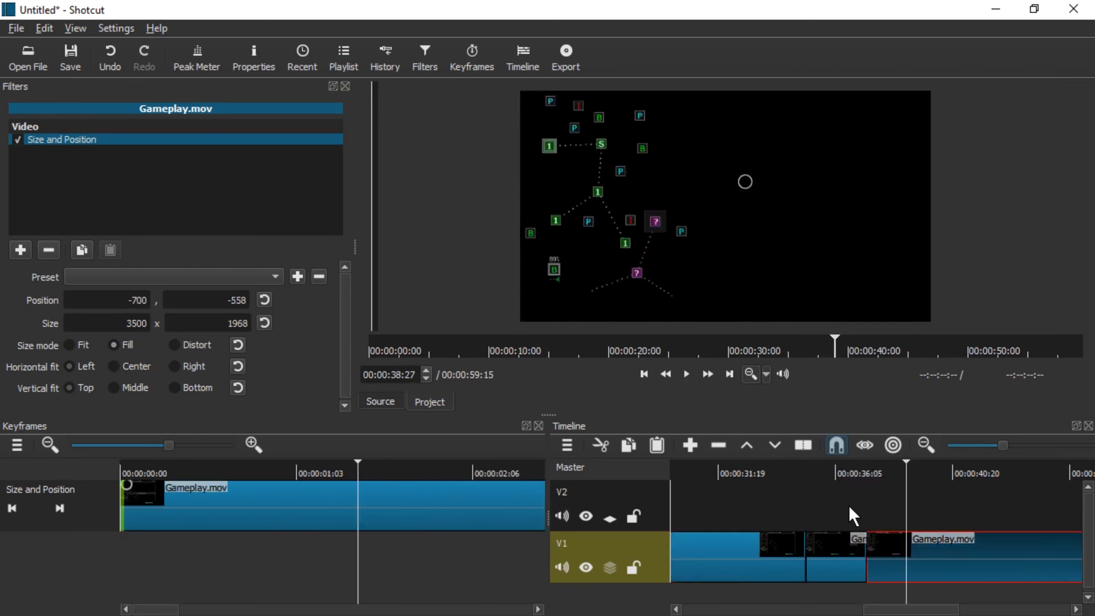
scroll(846, 505, "down", 5)
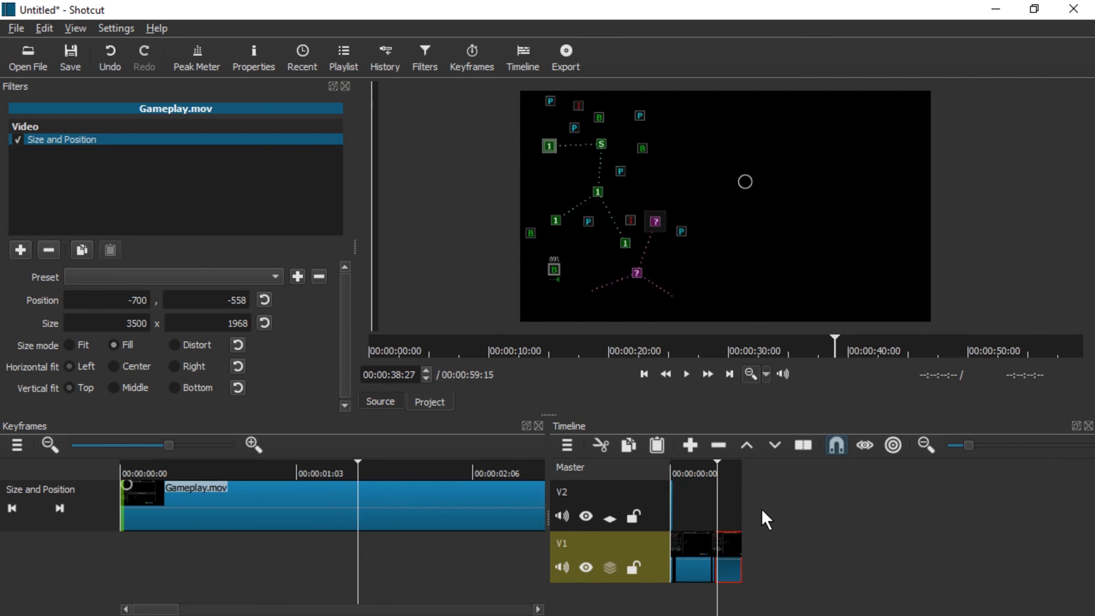
- Widen the timeline area by narrowing the neighbouring keyframes area
scroll(707, 511, "up", 2)
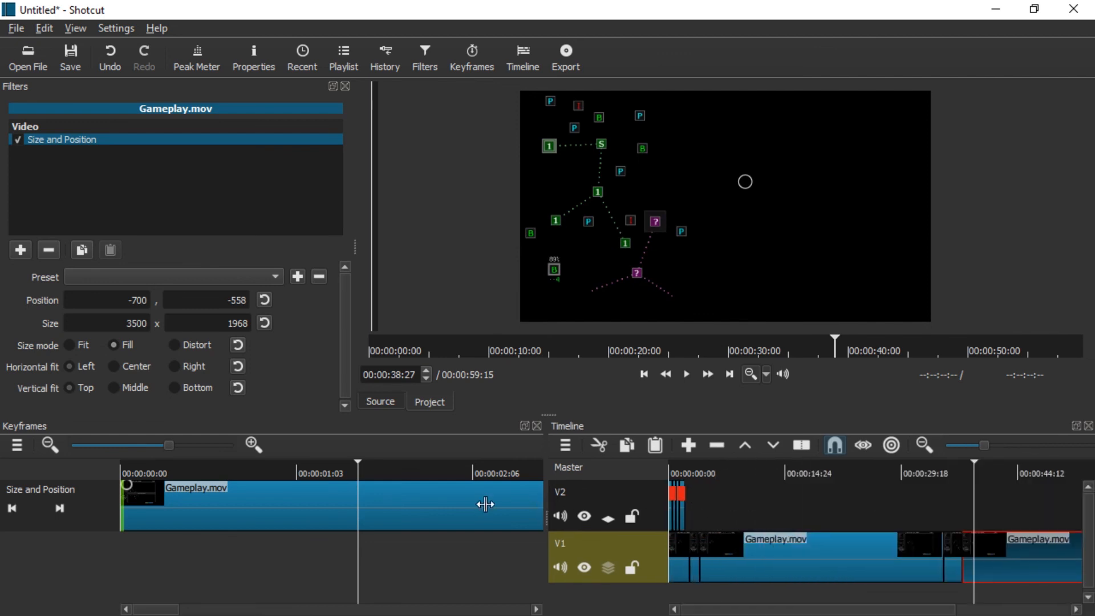
left_click_drag(547, 505, 405, 521)
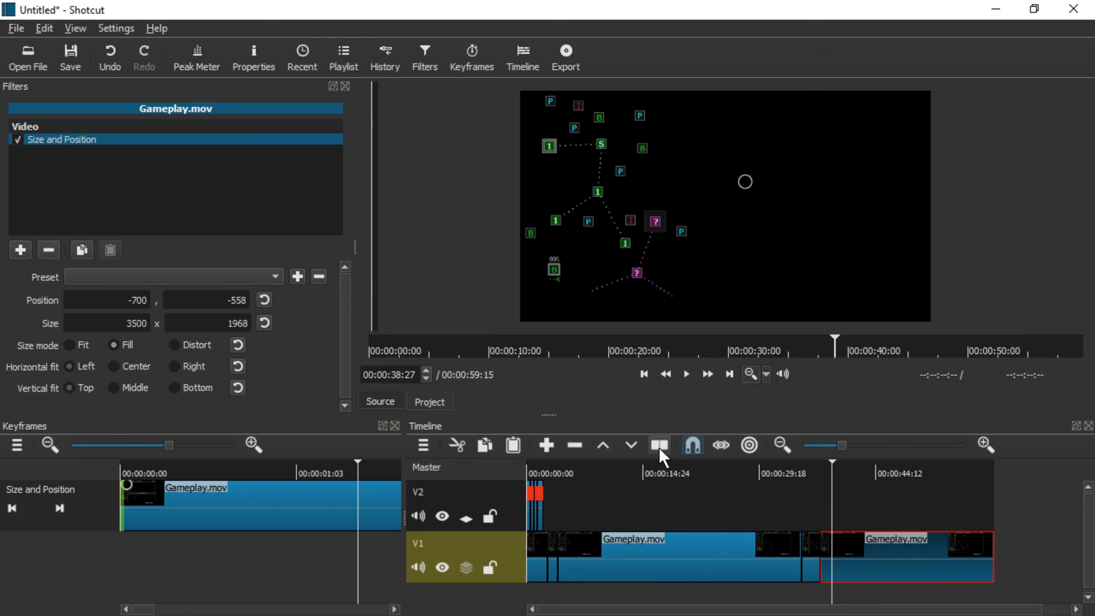
scroll(823, 515, "up", 1)
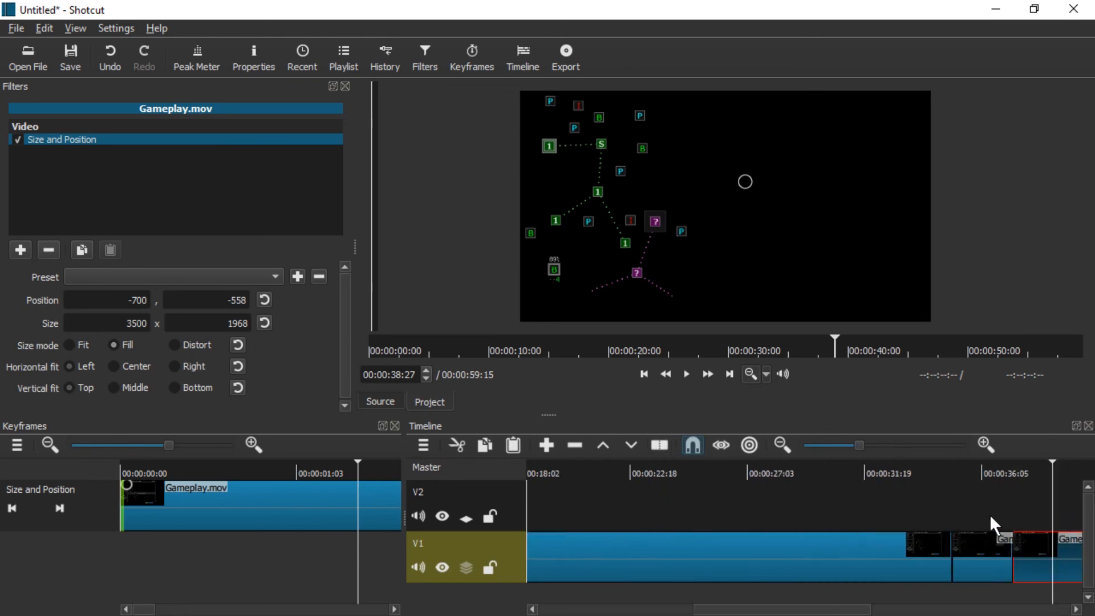
- Play back the transition through the short segment into the last gameplay segment twice
left_click(928, 472)
key("space")
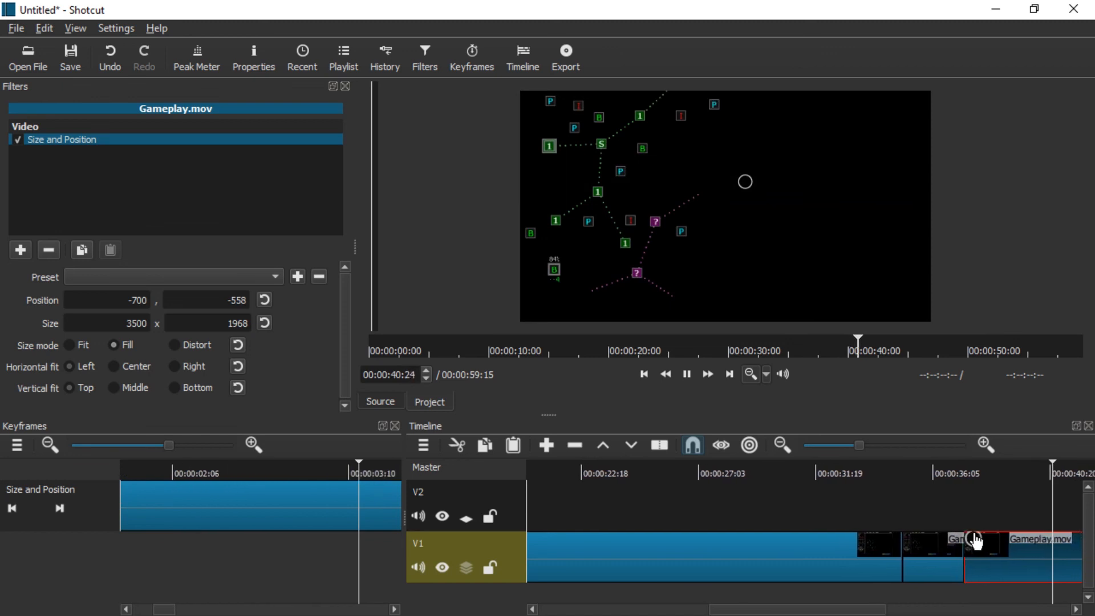
key("space")
scroll(935, 519, "down", 1)
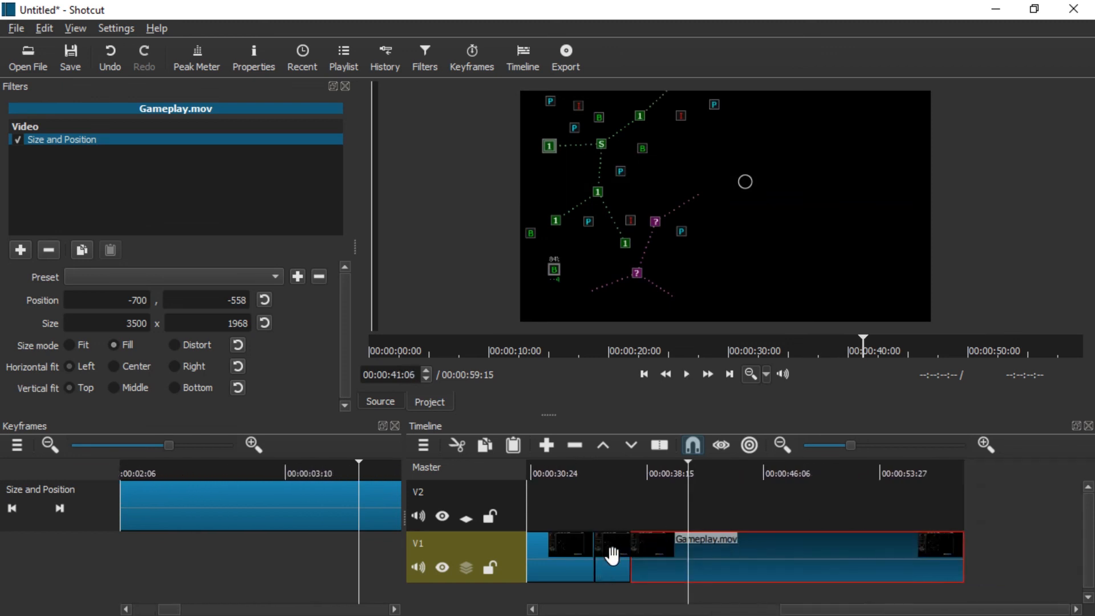
left_click(575, 474)
key("space")
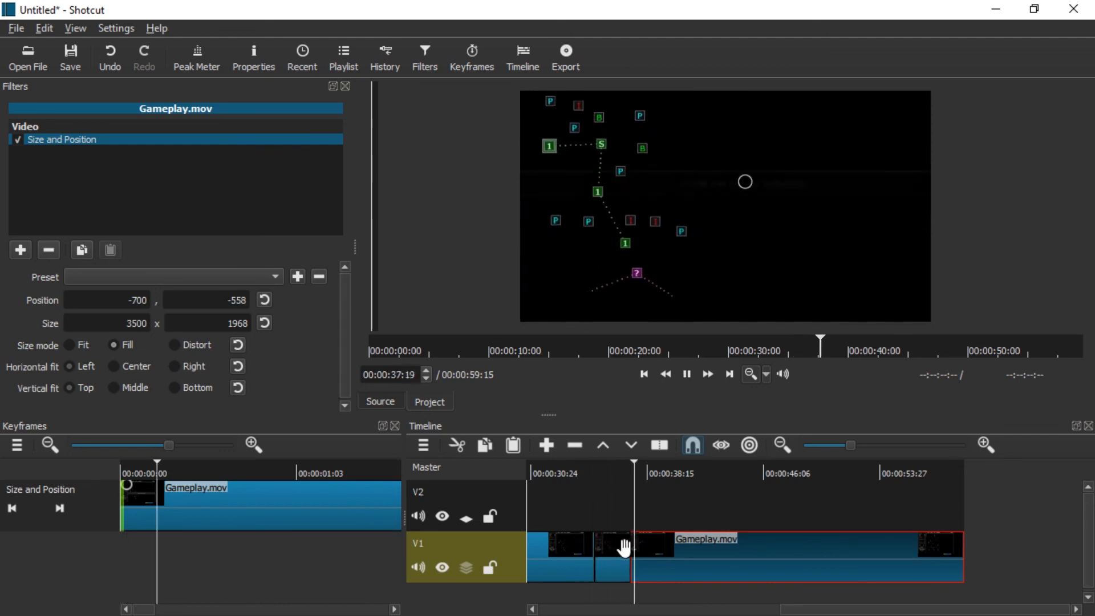
- Review the opening transition from the project's start, plus the transition leading into the last gameplay segment
key("Home")
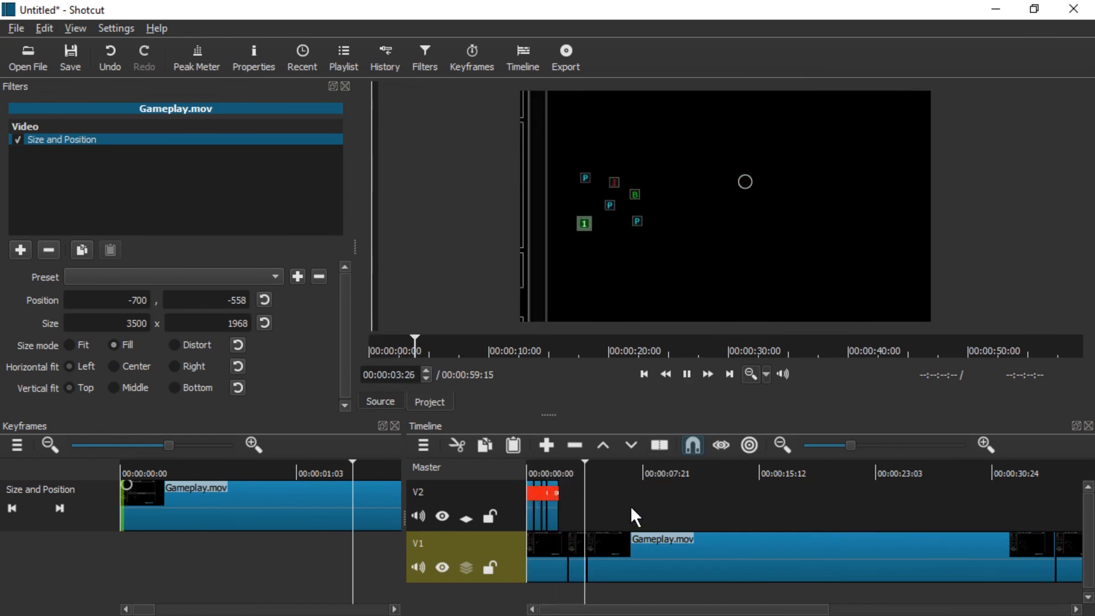
key("space")
scroll(616, 508, "down", 2)
left_click_drag(616, 467, 645, 463)
key("space")
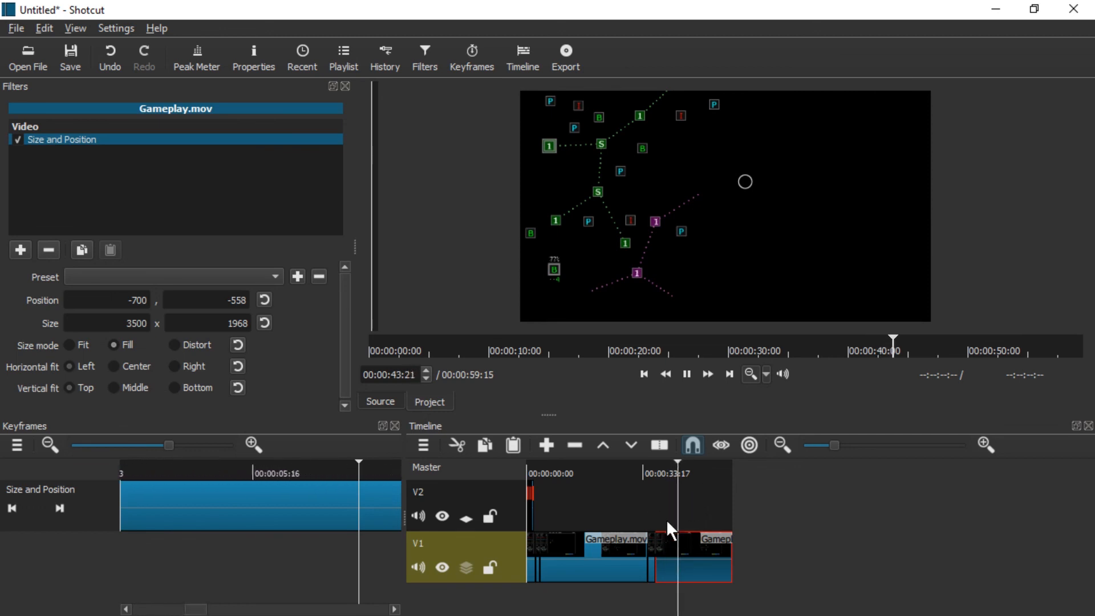
key("space")
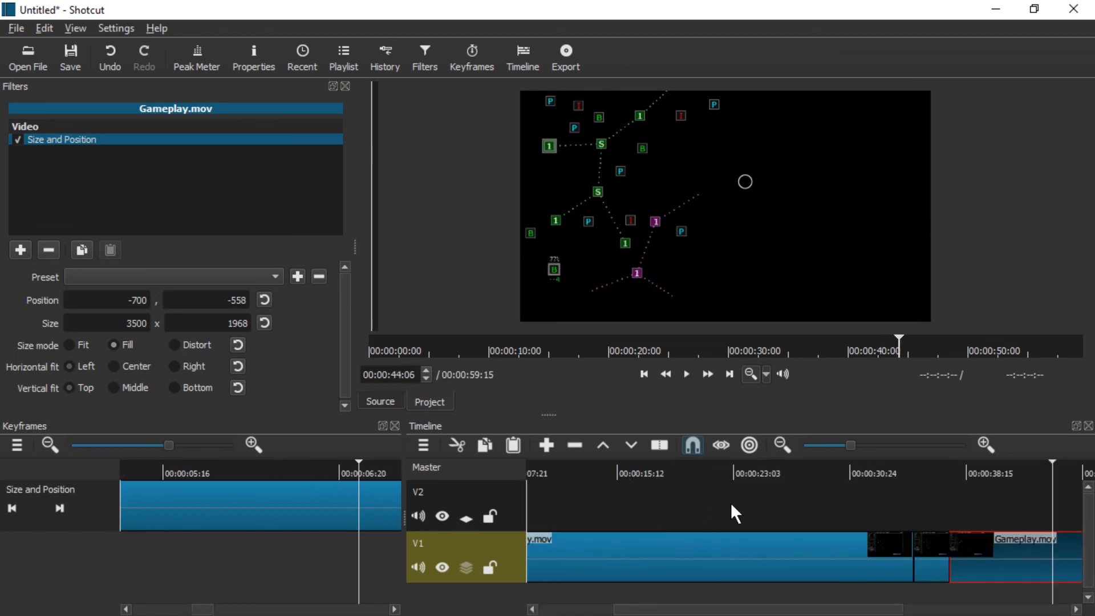
scroll(728, 499, "down", 1)
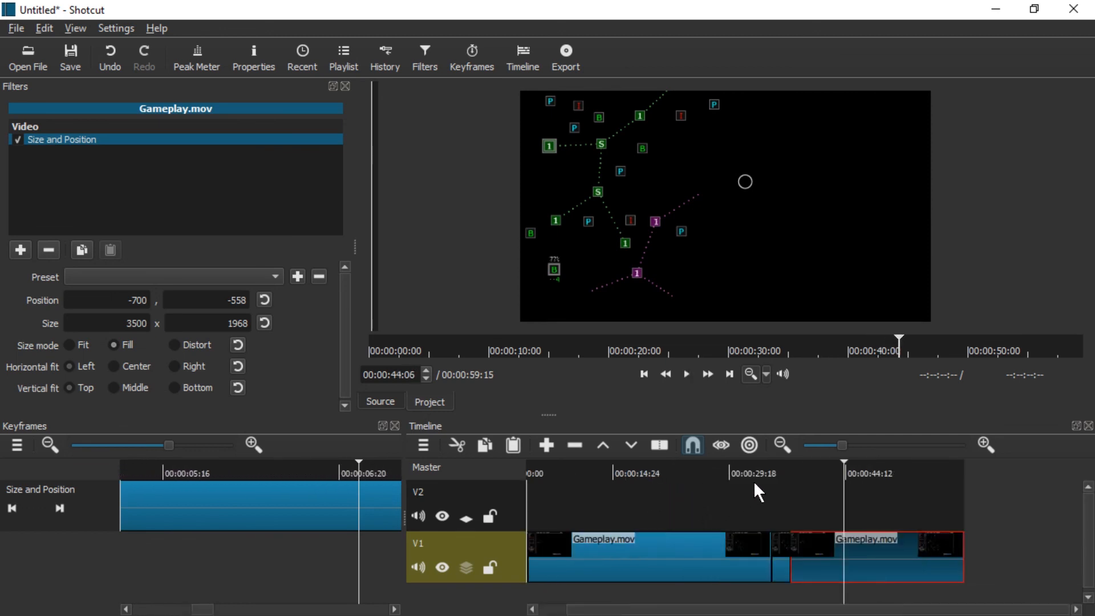